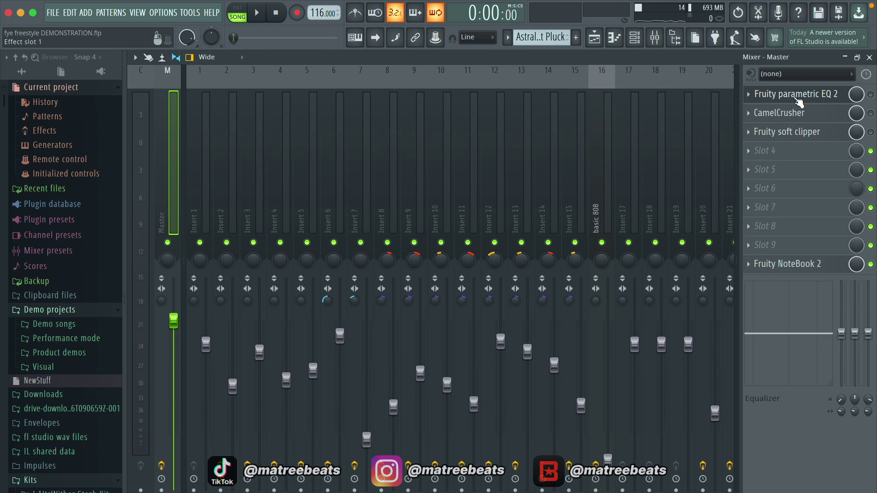
# Open the master's parametric EQ, CamelCrusher and soft clipper plugins, then play the song briefly
pyautogui.click(797, 99)
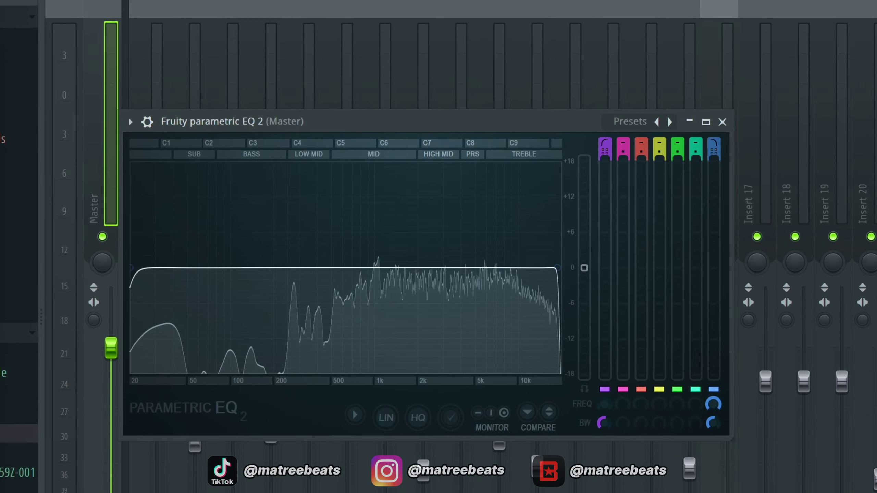
pyautogui.click(796, 114)
pyautogui.click(845, 133)
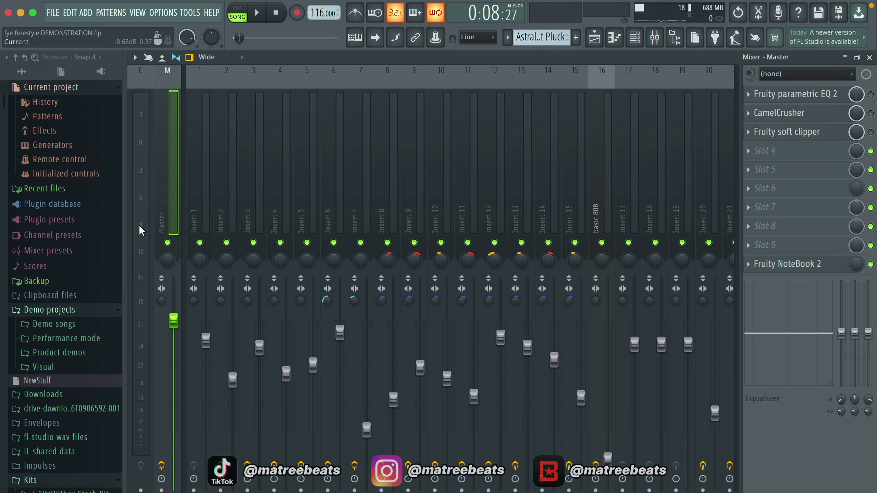
pyautogui.press('space')
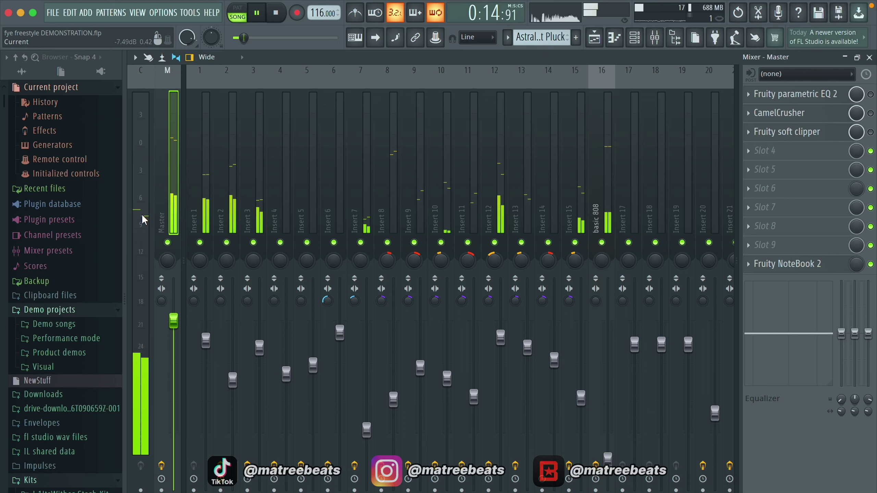
pyautogui.press('space')
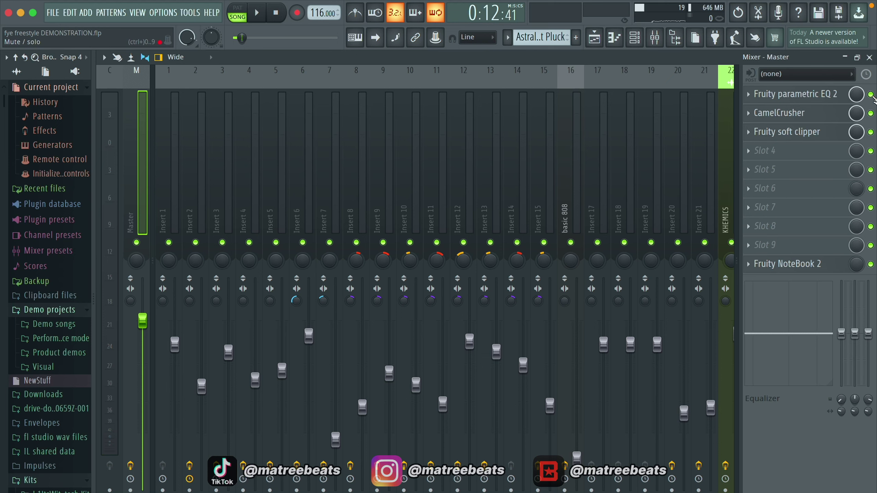
# Compare the song with the master's soft clipper bypassed, then switch it back on
pyautogui.click(871, 131)
pyautogui.press('space')
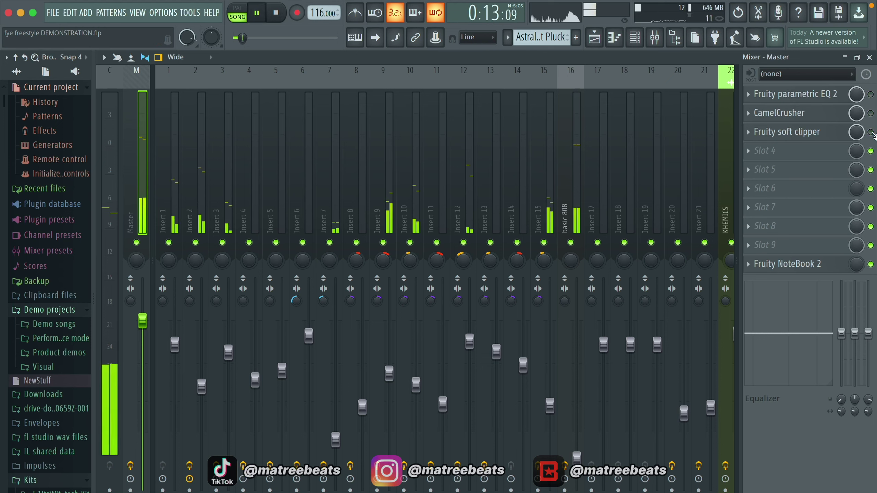
pyautogui.press('space')
pyautogui.click(871, 132)
# Re-enable CamelCrusher, play with all effects on, then audition CamelCrusher with its window open
pyautogui.click(872, 113)
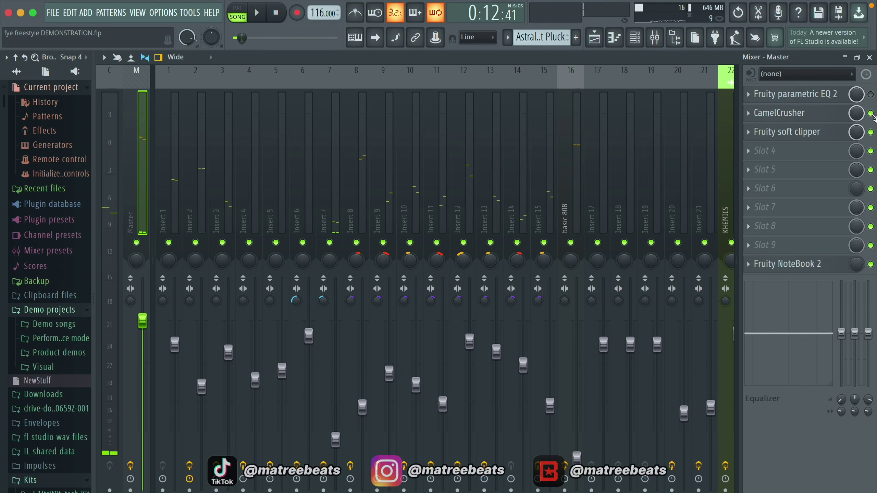
pyautogui.press('space')
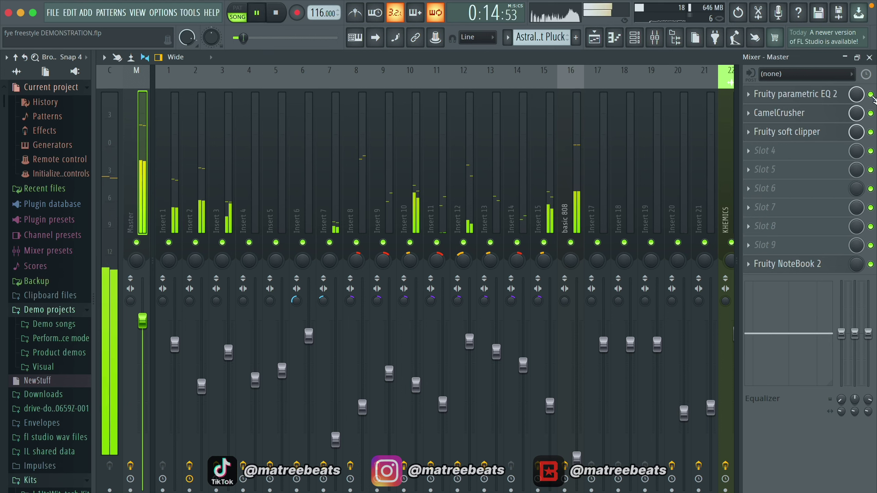
pyautogui.press('space')
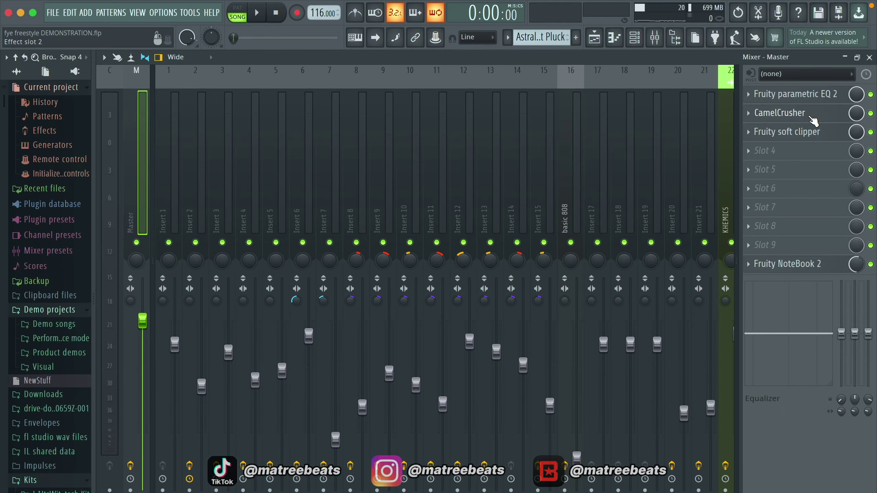
pyautogui.click(808, 115)
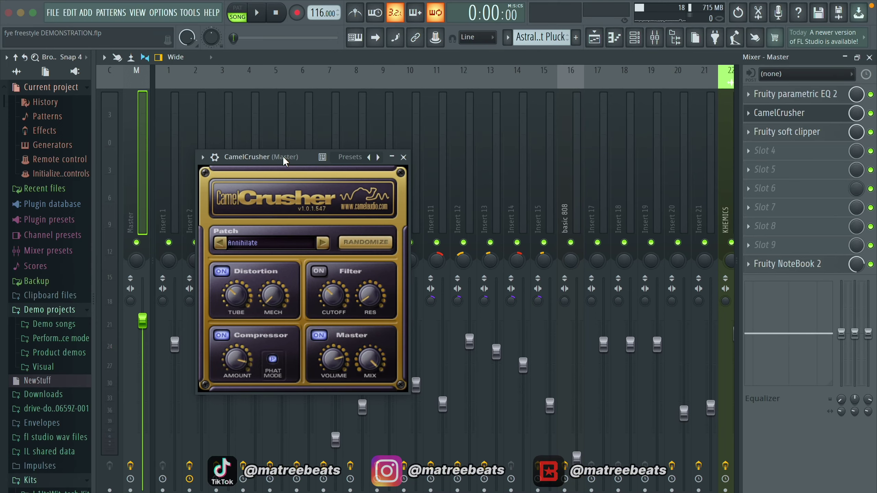
pyautogui.press('space')
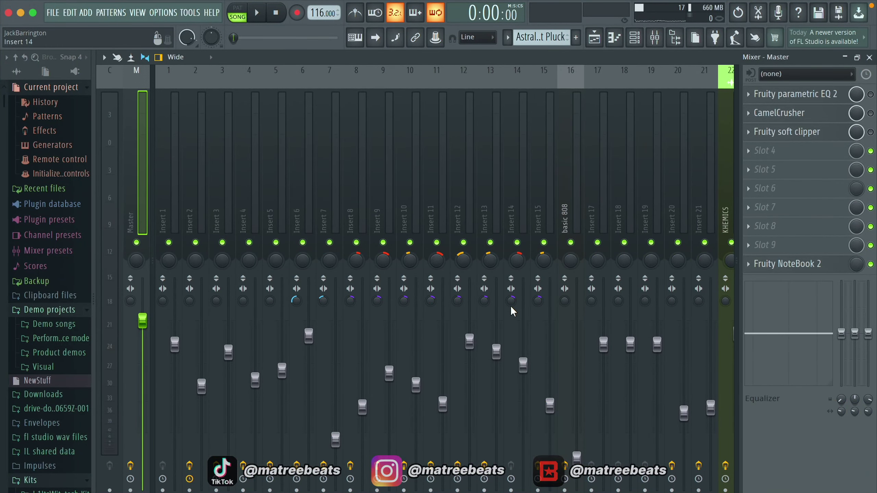
# Lower the master Fruity parametric EQ 2's low-cut frequency to about 23 Hz
pyautogui.click(818, 94)
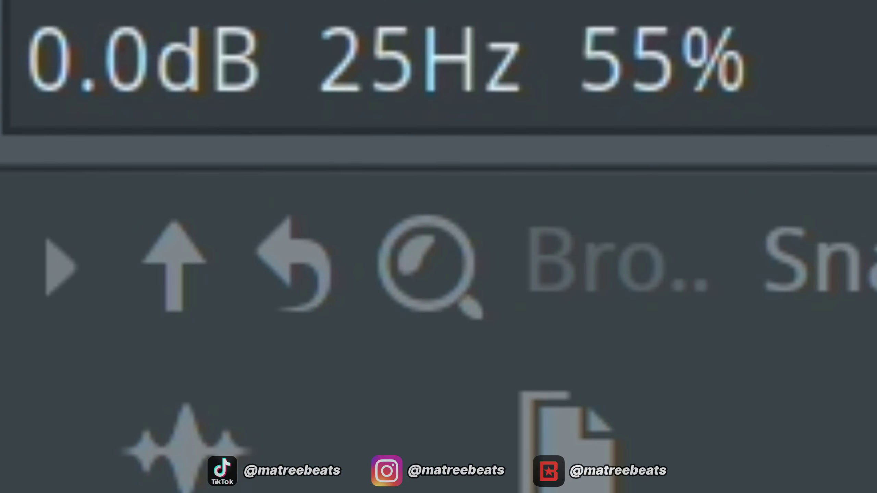
pyautogui.moveTo(40, 247); pyautogui.dragTo(39, 247)
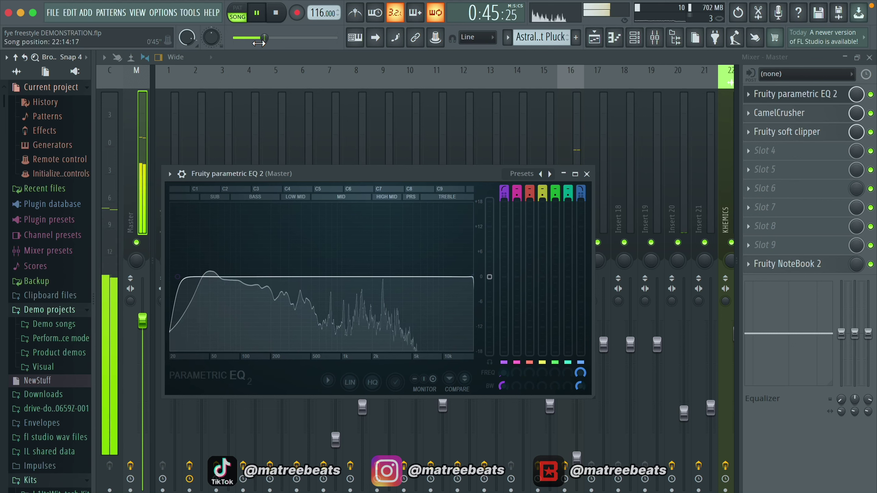
# Audition EQ main levels of 8.9, 10.5 and 8.0 dB, settle on 6.9 dB, and close the EQ
pyautogui.press('space')
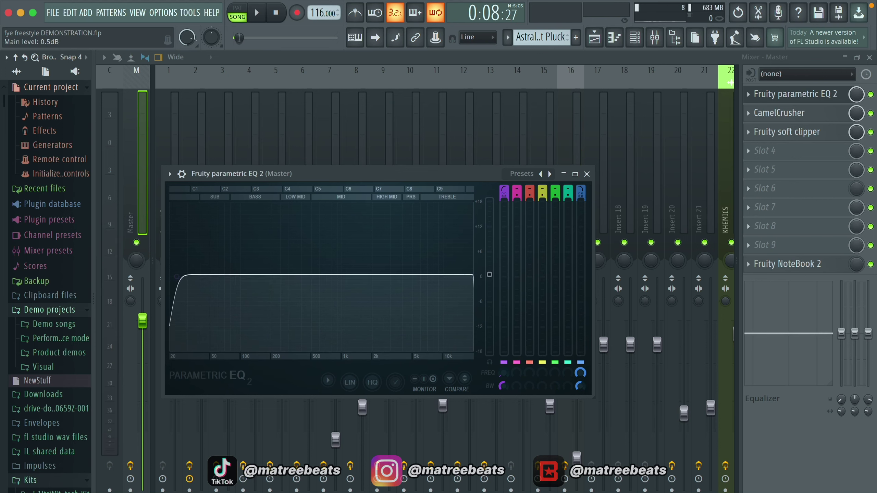
pyautogui.moveTo(490, 274); pyautogui.dragTo(497, 244)
pyautogui.press('space')
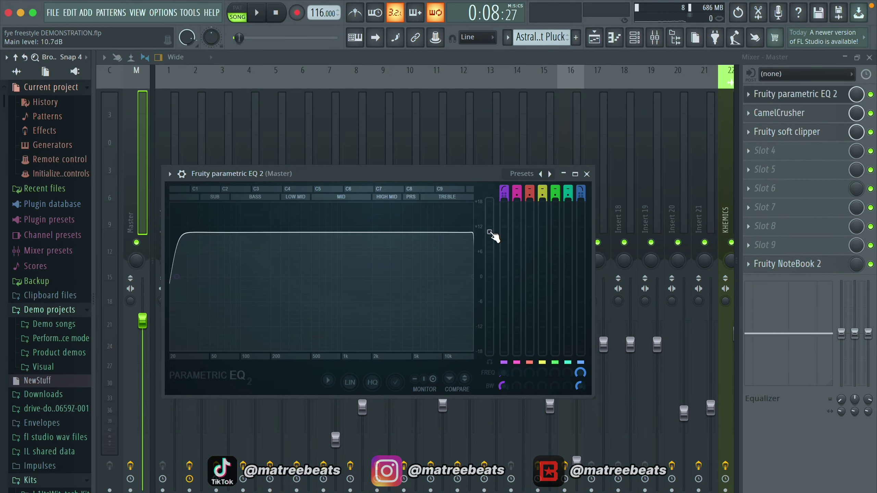
pyautogui.moveTo(489, 231); pyautogui.dragTo(490, 247)
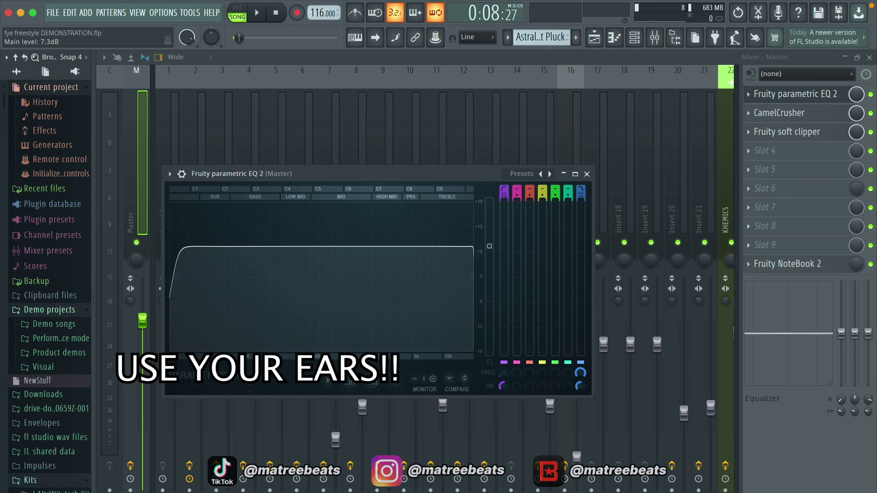
pyautogui.moveTo(489, 246); pyautogui.dragTo(489, 243)
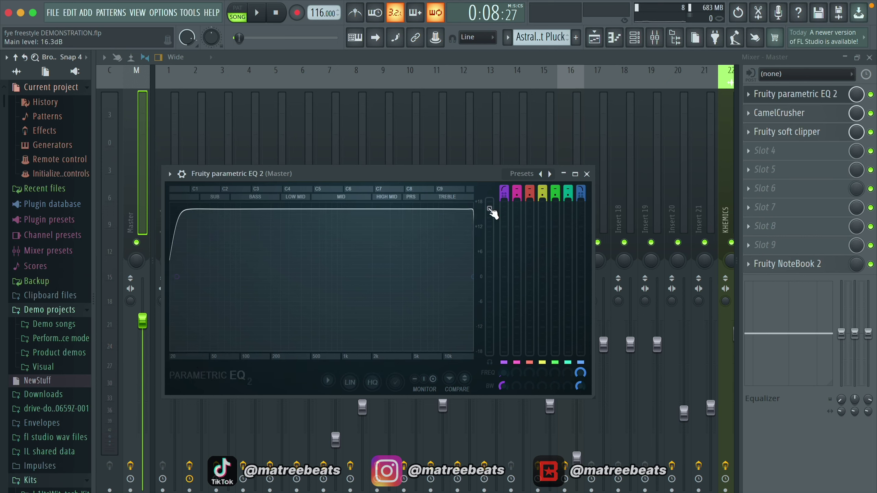
pyautogui.press('space')
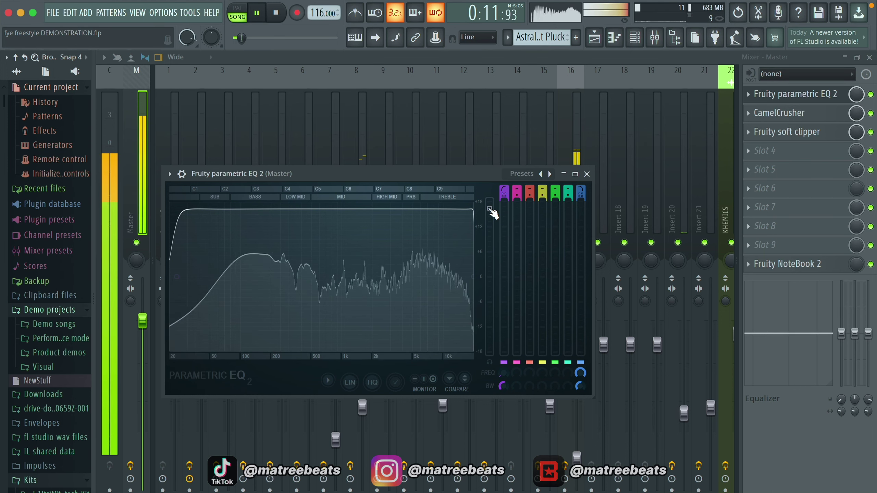
pyautogui.press('space')
pyautogui.moveTo(491, 209); pyautogui.dragTo(490, 249)
pyautogui.press('space')
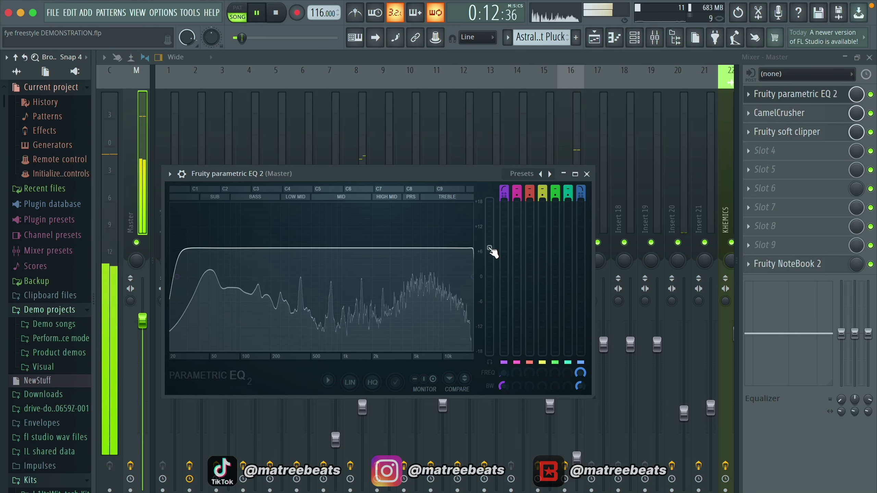
pyautogui.press('space')
pyautogui.press('Escape')
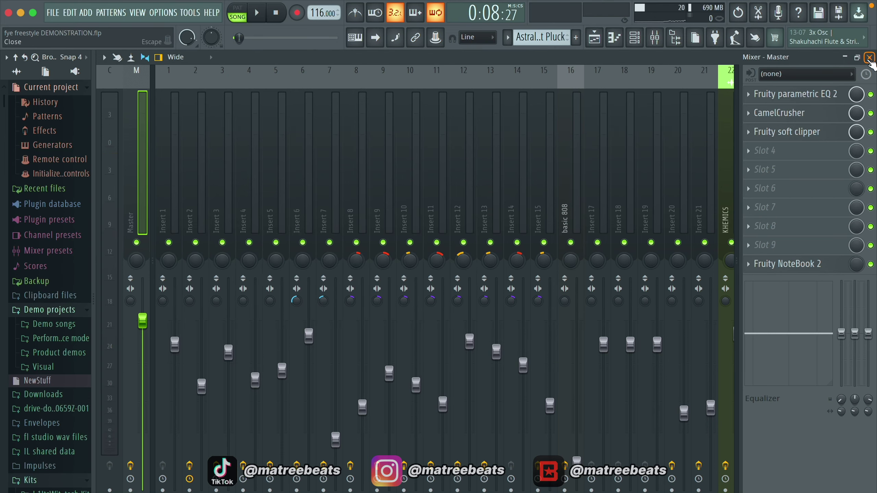
# Close the mixer and play the song to hear the before version
pyautogui.click(869, 57)
pyautogui.press('space')
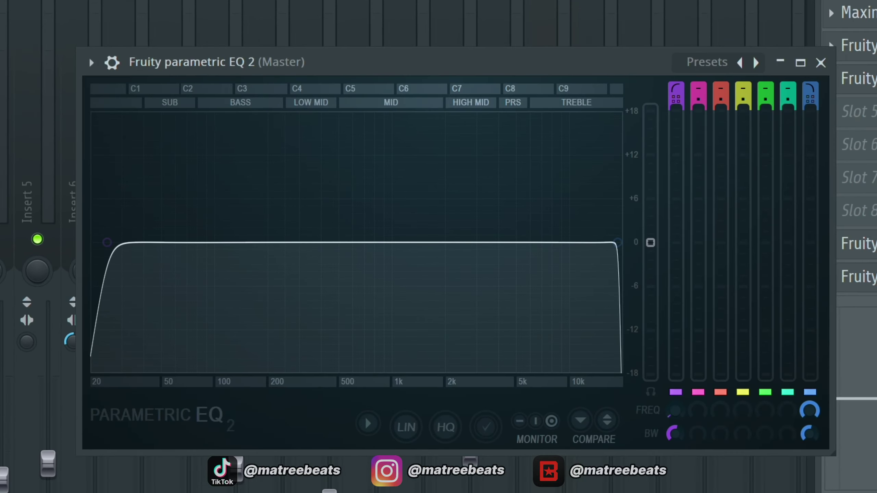
# Steepen and fine-tune the EQ's low-cut slope, then bring up the master's Maximus window
pyautogui.click(783, 113)
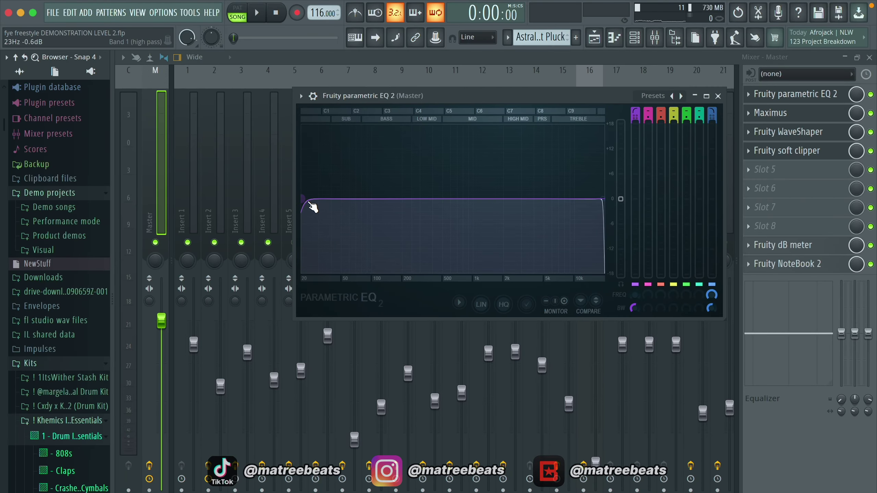
pyautogui.moveTo(307, 201); pyautogui.dragTo(309, 199)
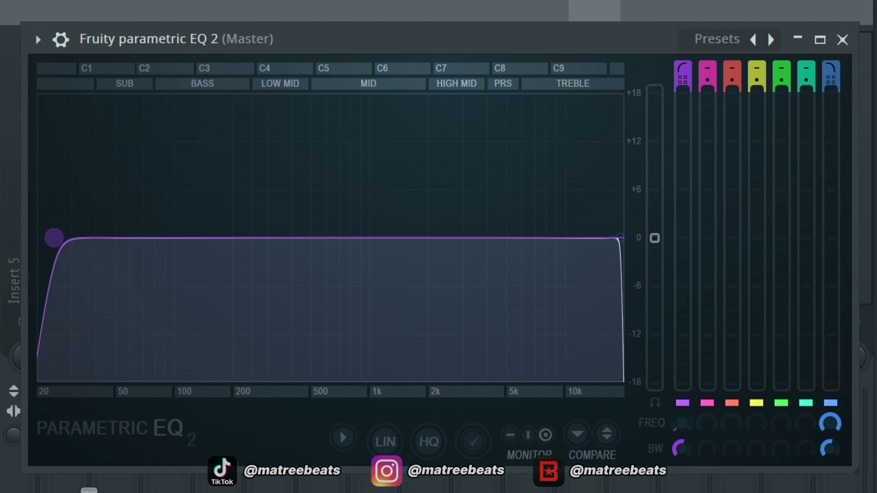
pyautogui.moveTo(55, 238); pyautogui.dragTo(56, 239)
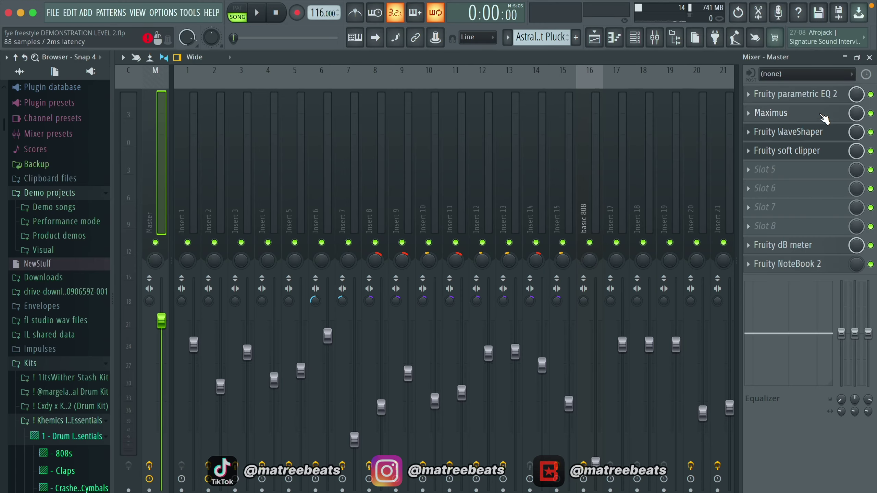
pyautogui.click(824, 119)
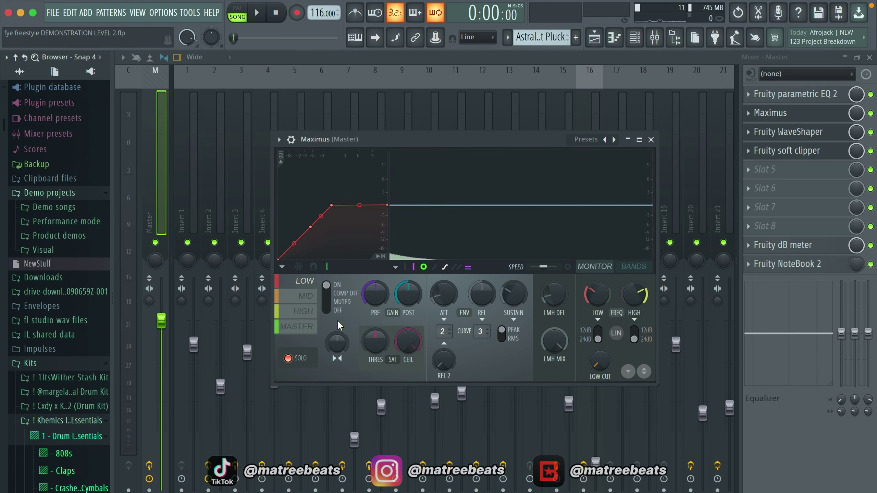
# Set Maximus's LOW band to COMP OFF and collapse its stereo image to mono
pyautogui.click(330, 294)
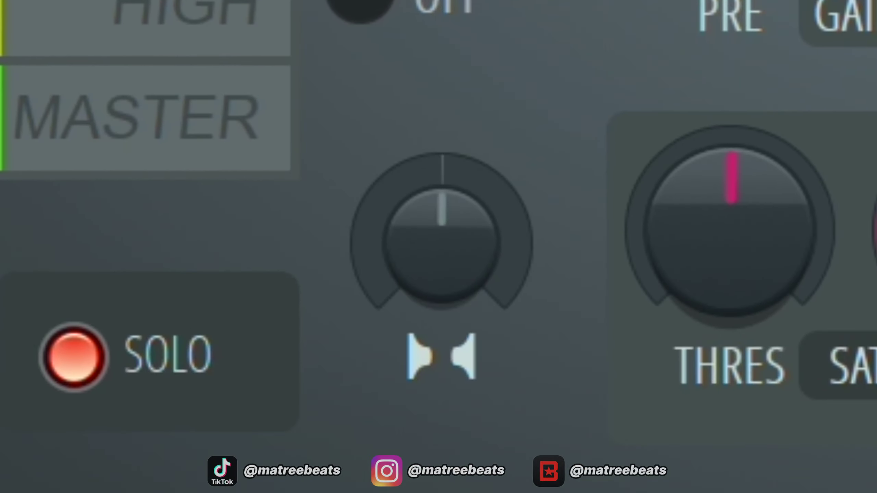
pyautogui.moveTo(445, 289); pyautogui.dragTo(446, 242)
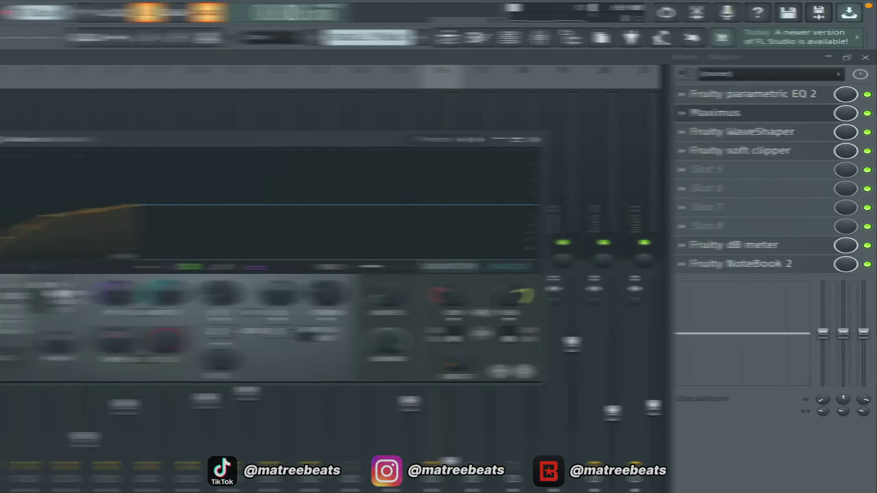
# Turn off MID band compression, then raise the HIGH band's POST gain and lower its threshold
pyautogui.click(331, 293)
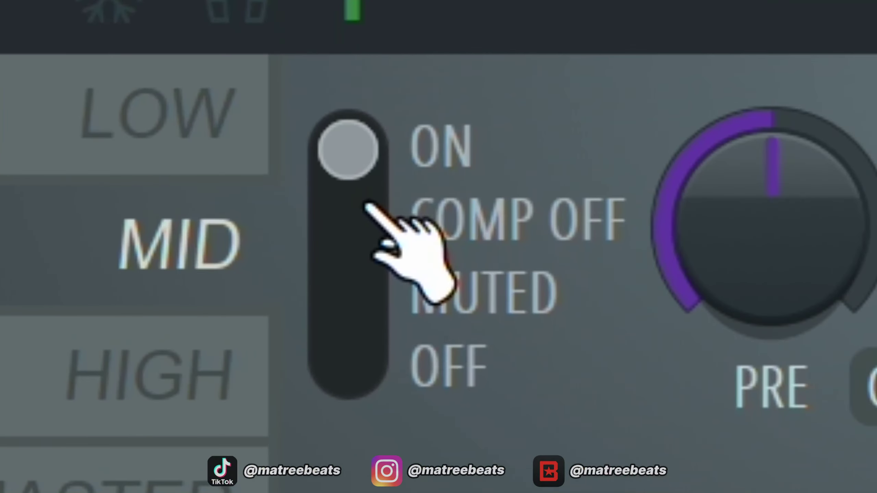
pyautogui.click(330, 292)
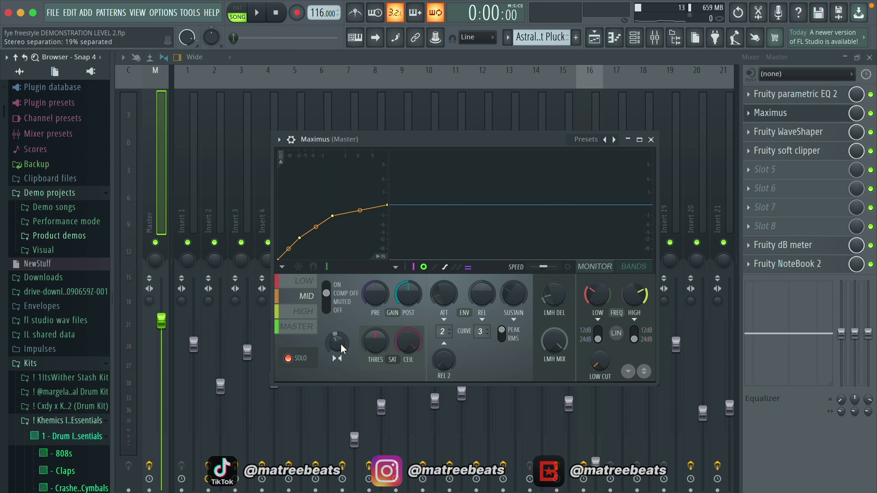
pyautogui.moveTo(342, 349); pyautogui.dragTo(342, 354)
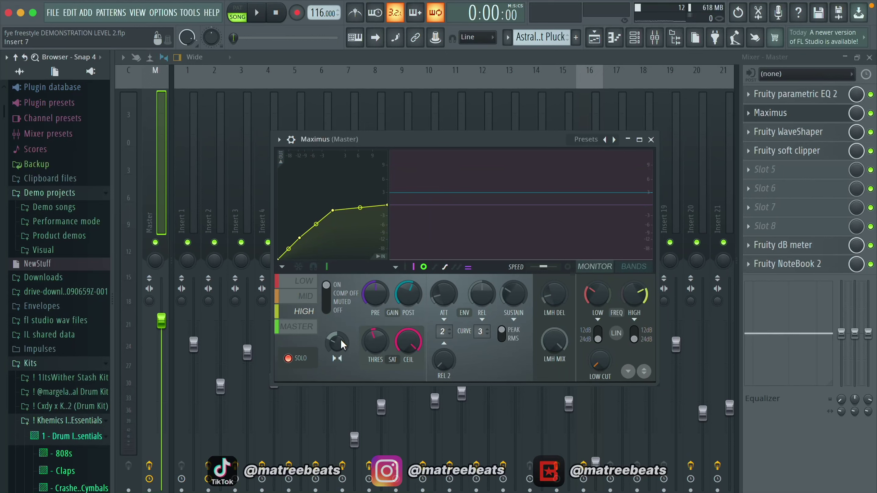
pyautogui.moveTo(408, 294); pyautogui.dragTo(408, 275)
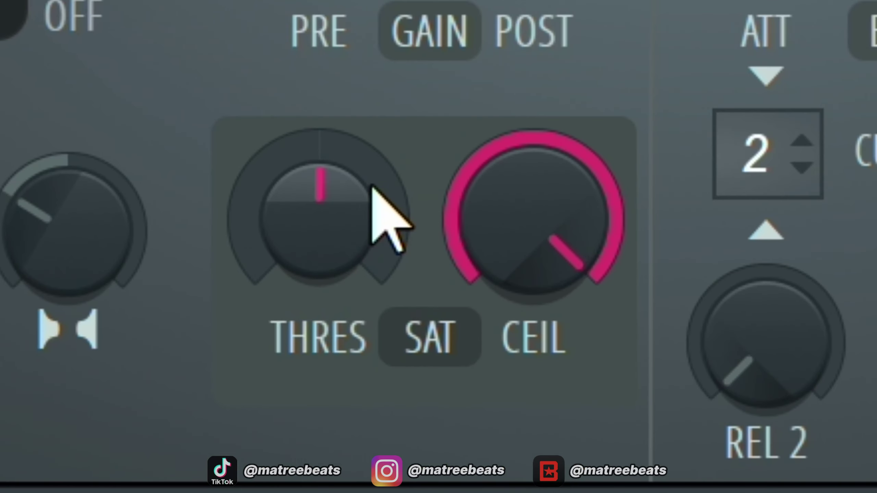
pyautogui.moveTo(376, 228); pyautogui.dragTo(377, 238)
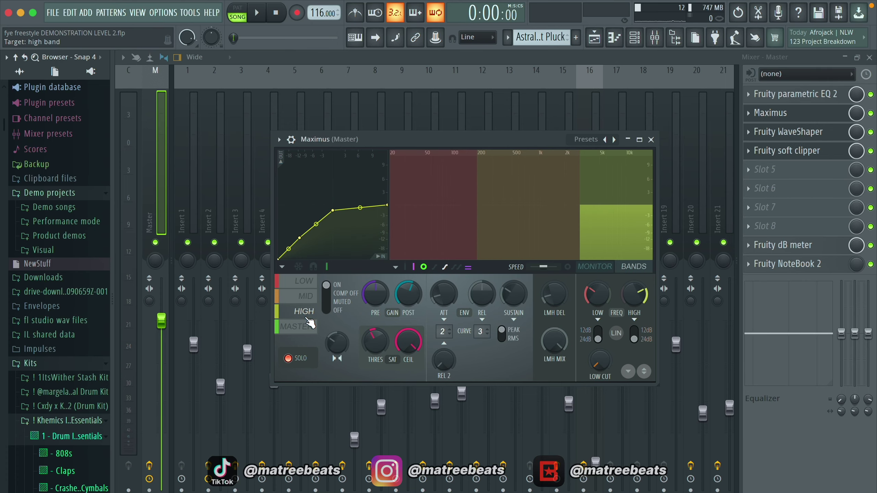
# Raise the Maximus MASTER band's POST gain to 11.9 dB while listening, then close Maximus
pyautogui.click(306, 326)
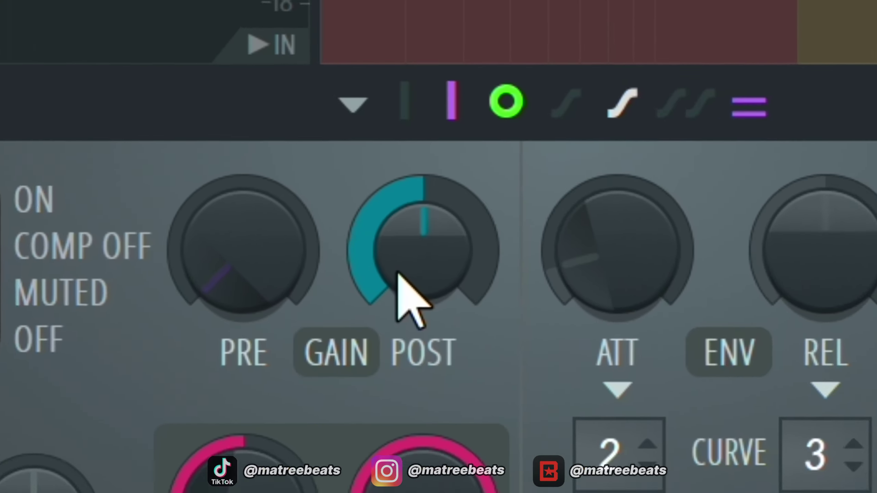
pyautogui.scroll(3, 406, 302)
pyautogui.press('space')
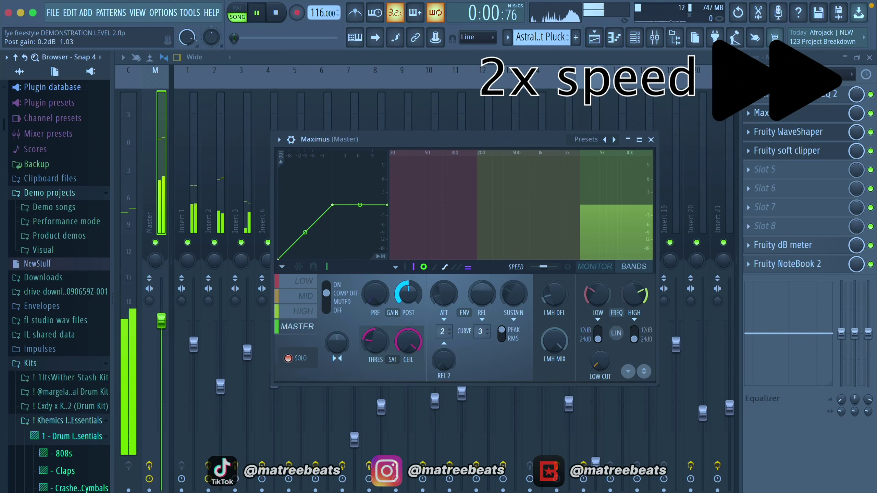
pyautogui.scroll(4, 408, 294)
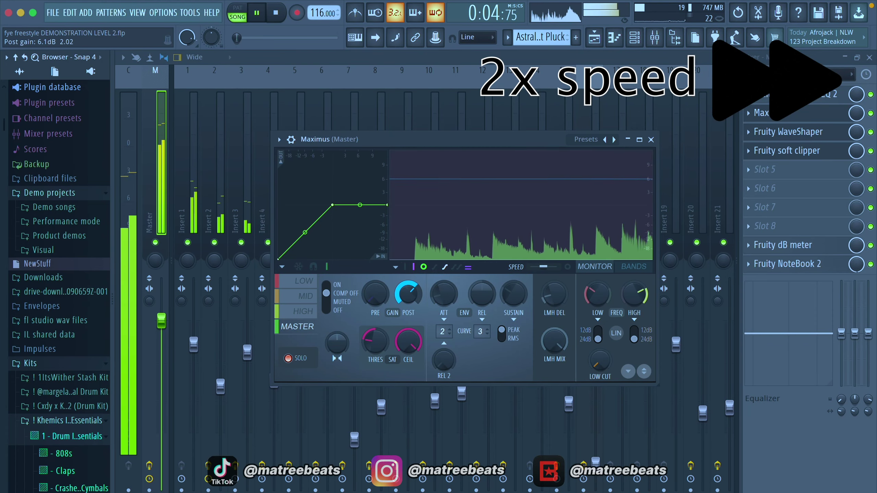
pyautogui.scroll(2, 408, 294)
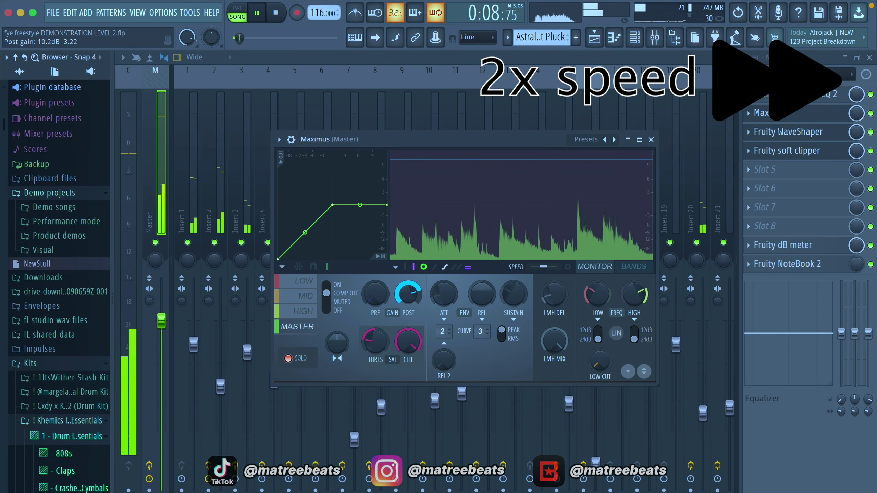
pyautogui.press('space')
pyautogui.scroll(2, 414, 297)
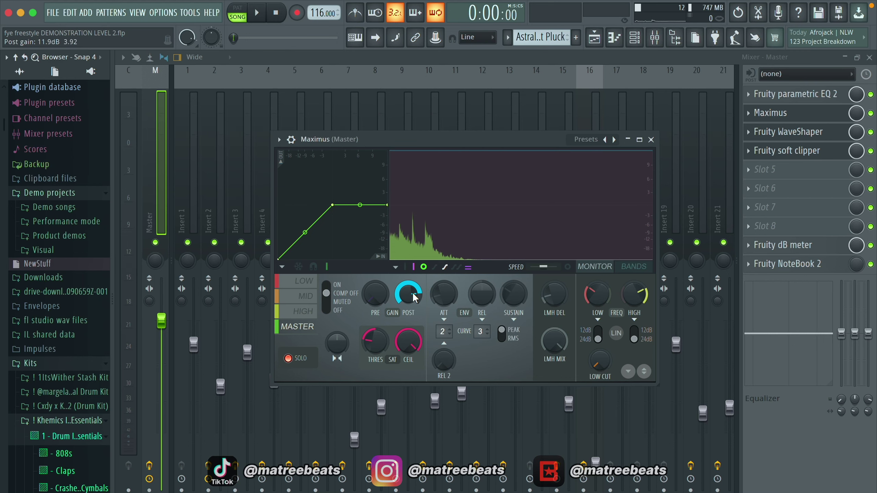
pyautogui.press('Escape')
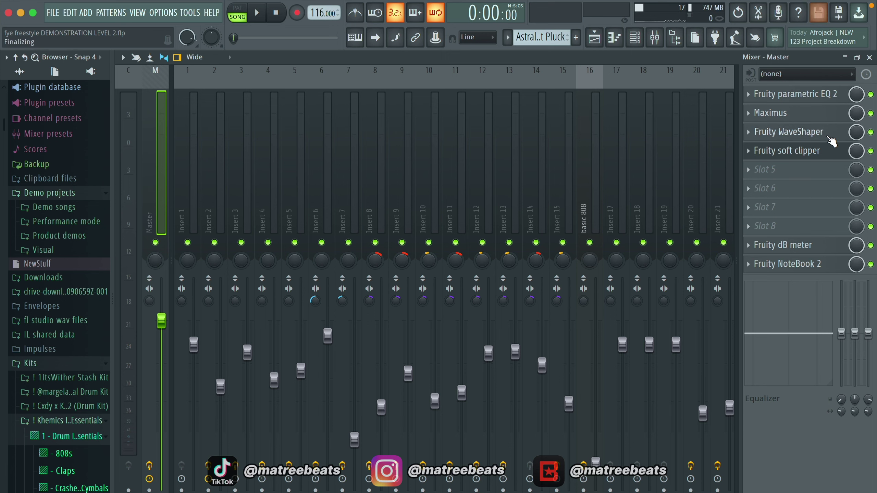
# Bend the master WaveShaper's transfer line into an upward curve and close the WaveShaper
pyautogui.click(830, 137)
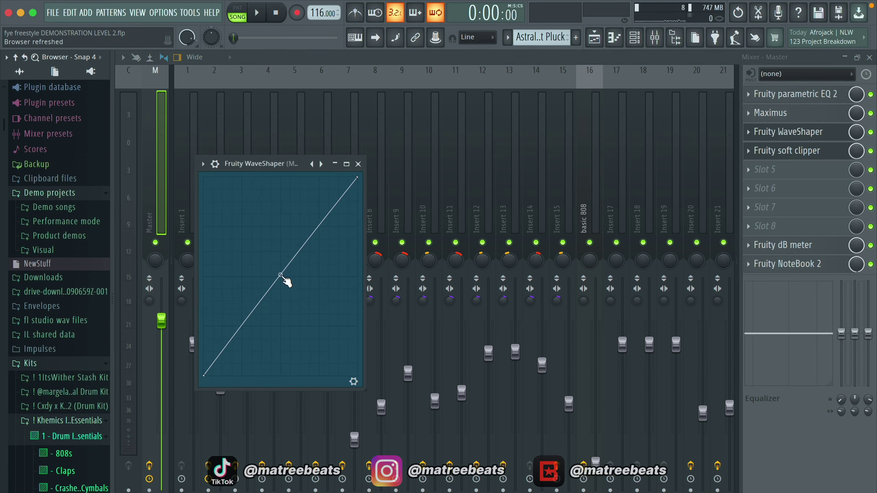
pyautogui.moveTo(281, 276); pyautogui.dragTo(283, 266)
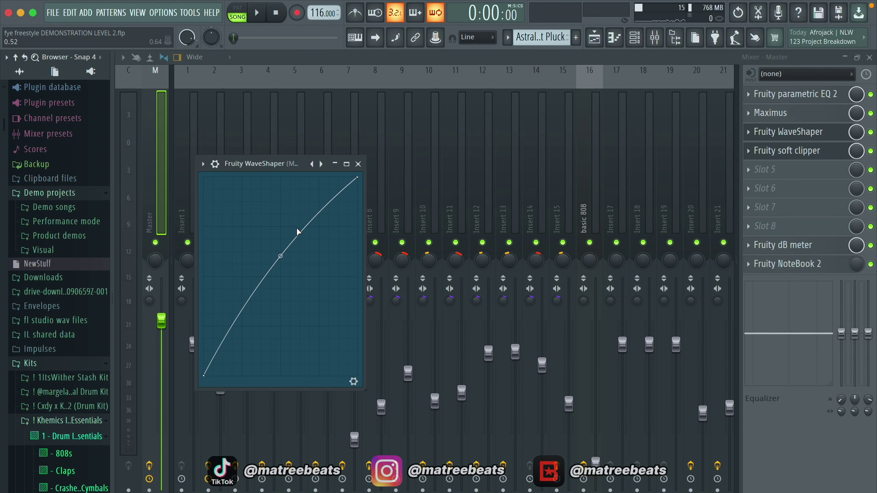
pyautogui.click(358, 164)
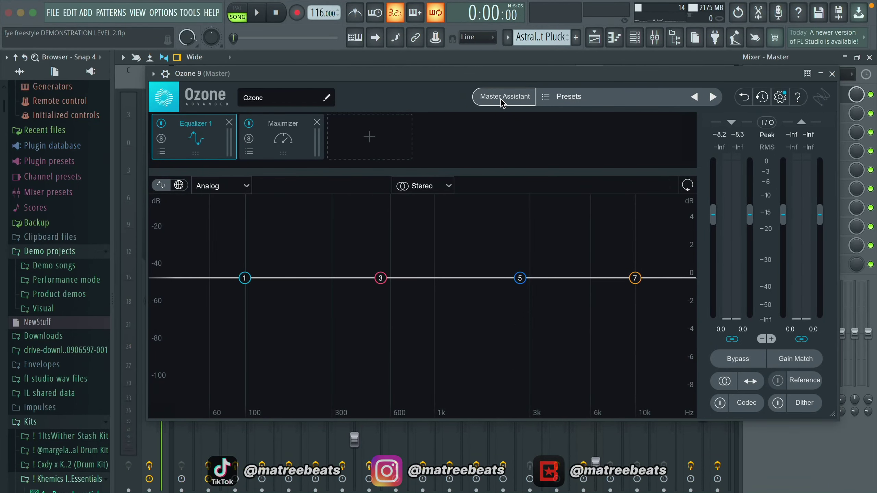
# Run Ozone 9's Master Assistant with the mixer closed, playing the song until analysis finishes
pyautogui.click(501, 97)
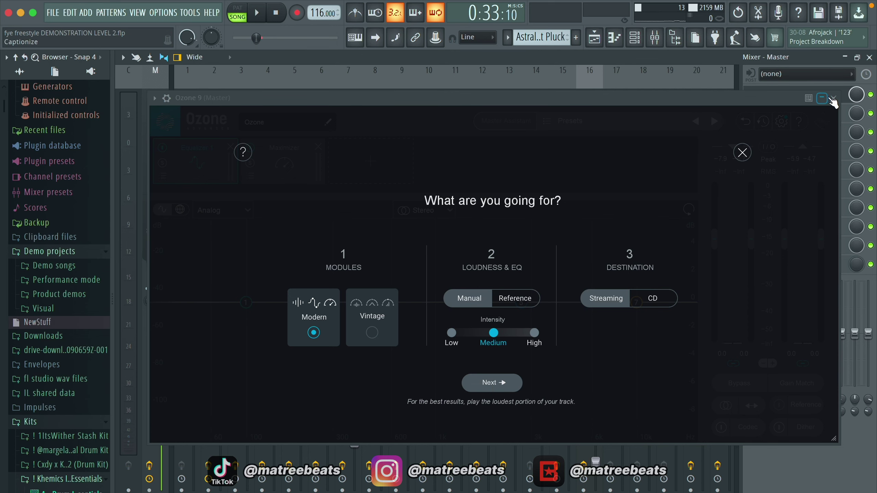
pyautogui.click(858, 58)
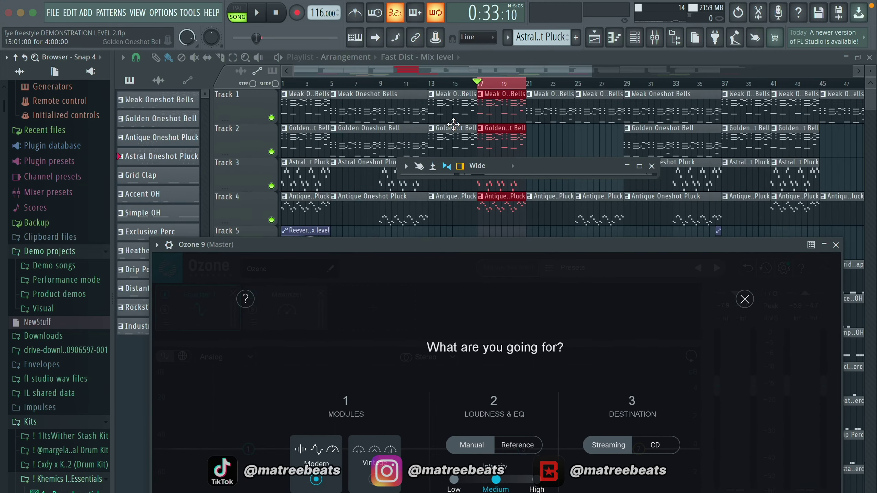
pyautogui.press('space')
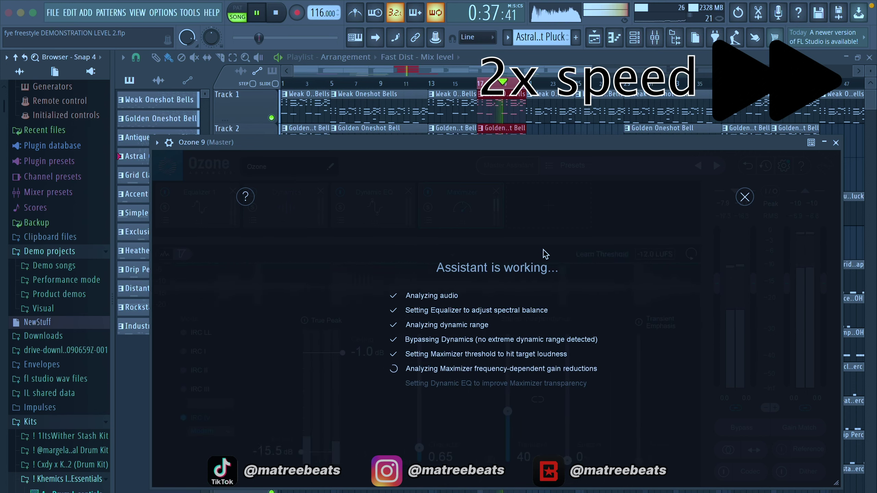
pyautogui.press('space')
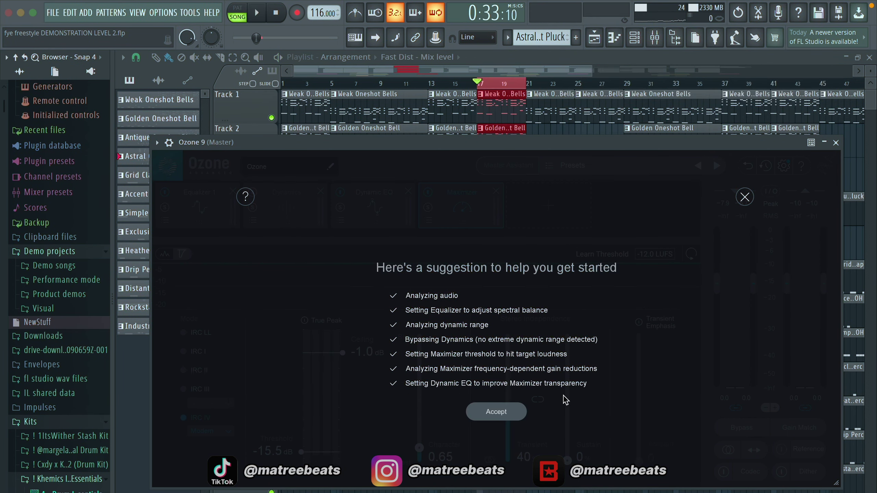
# Accept the assistant's suggested settings, then view the Equalizer 1 and Maximizer module settings
pyautogui.click(502, 412)
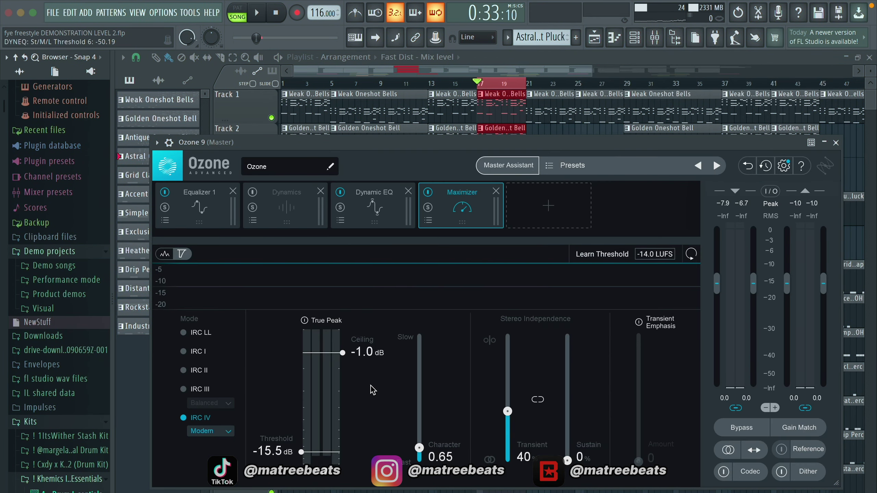
pyautogui.moveTo(345, 142); pyautogui.dragTo(348, 133)
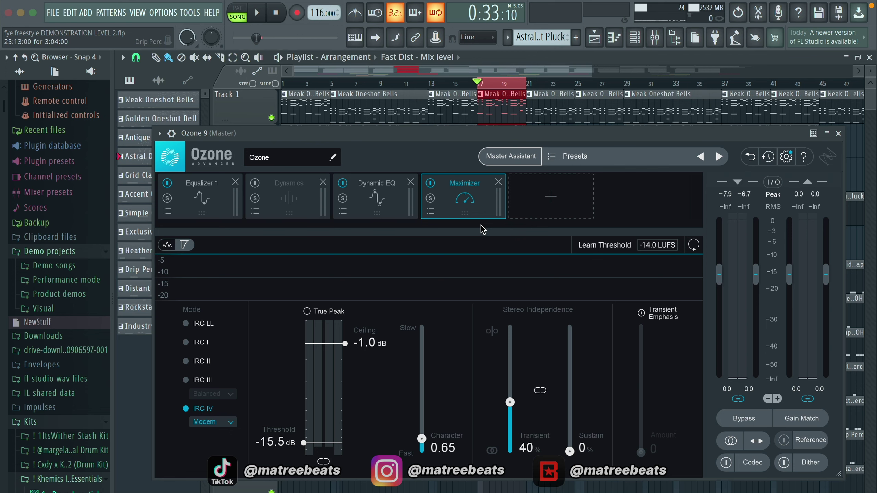
pyautogui.click(203, 199)
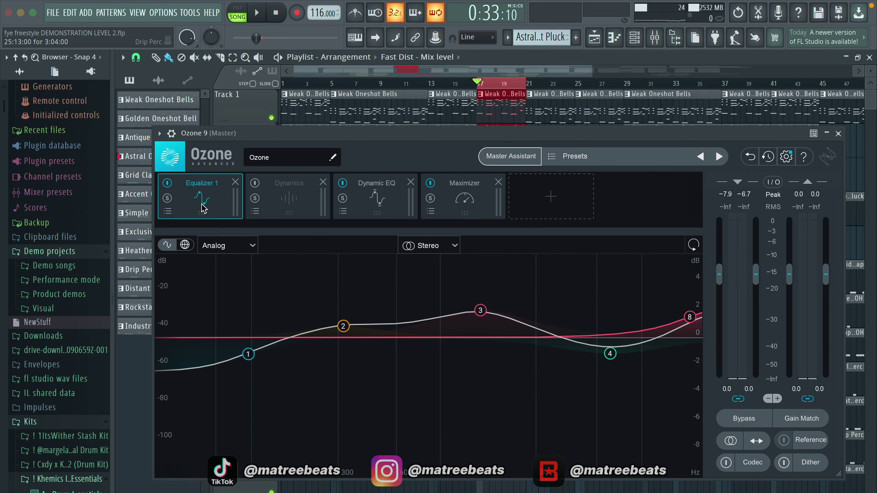
pyautogui.click(468, 207)
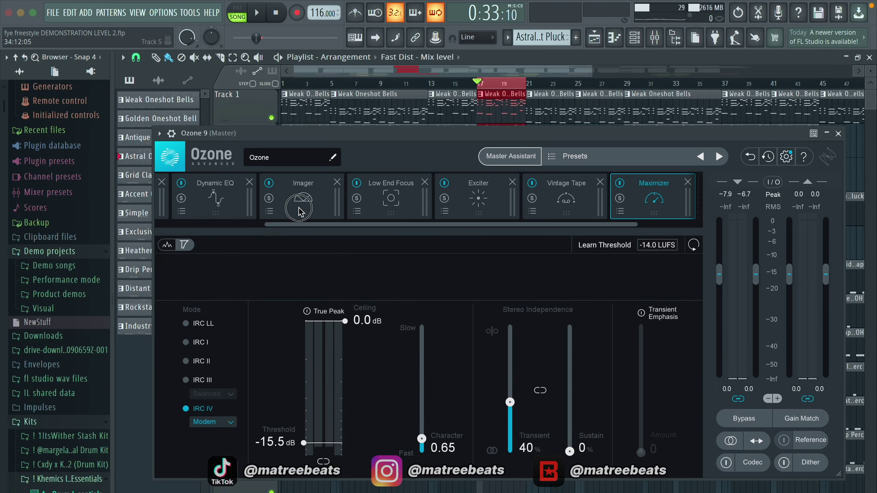
# Show the Ozone 9 Imager and split it into four bands
pyautogui.click(300, 206)
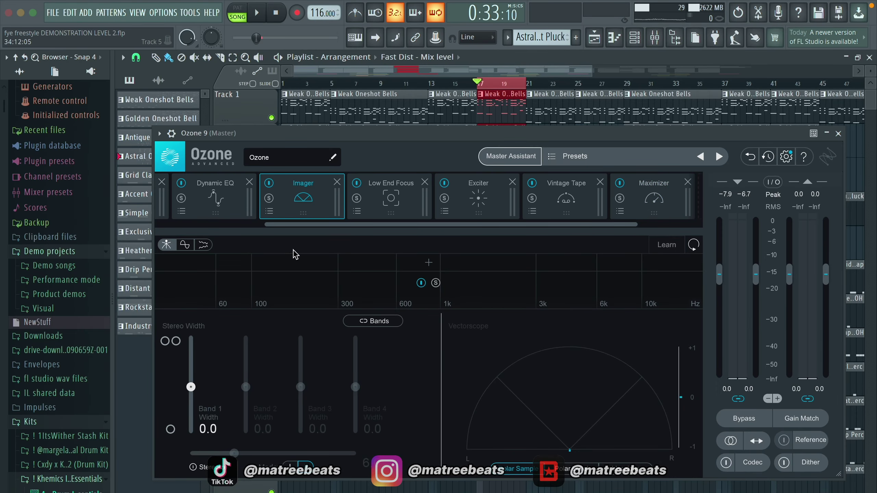
pyautogui.click(459, 262)
pyautogui.click(610, 265)
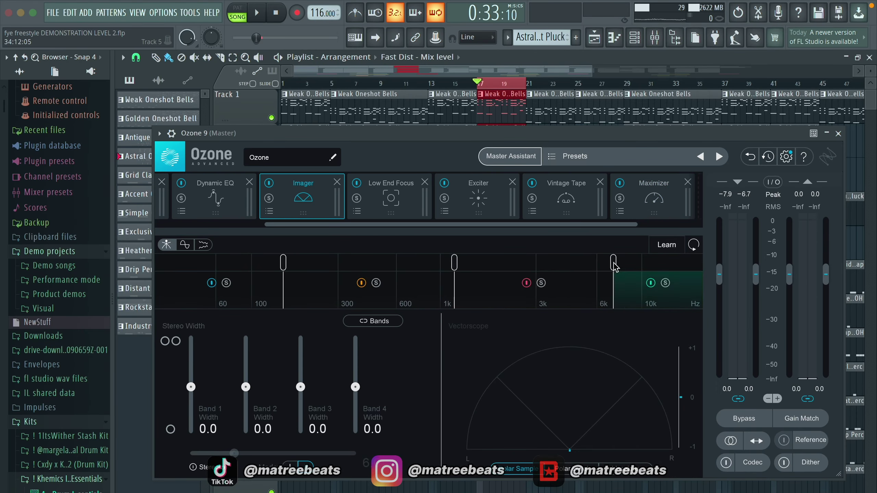
# Set Imager band 1 width to -100 and widen bands 2, 3 and 4
pyautogui.moveTo(189, 394); pyautogui.dragTo(192, 446)
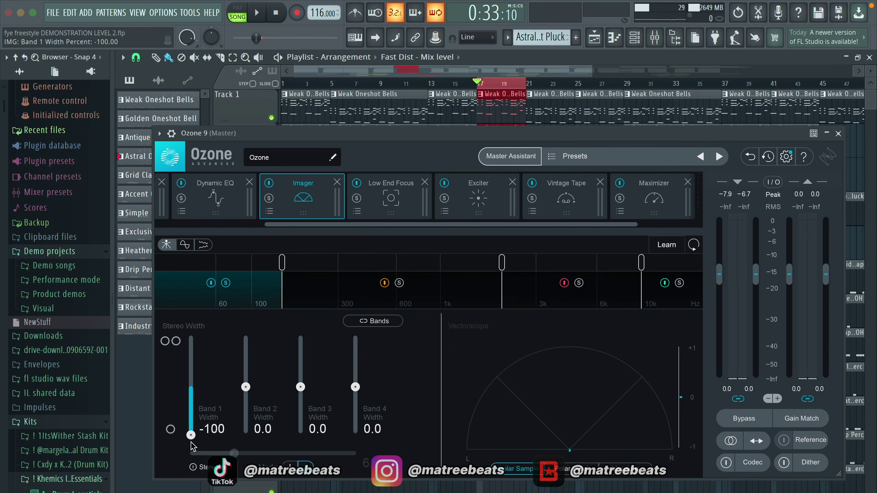
pyautogui.moveTo(244, 343); pyautogui.dragTo(244, 329)
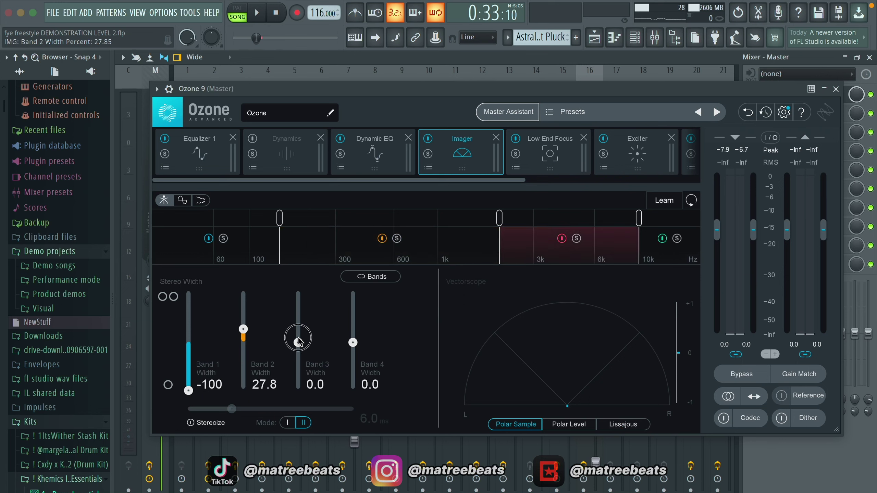
pyautogui.moveTo(299, 342); pyautogui.dragTo(299, 323)
pyautogui.moveTo(351, 340); pyautogui.dragTo(353, 322)
# Move the Low End Focus crossover from 250 Hz down to 160 Hz
pyautogui.click(542, 154)
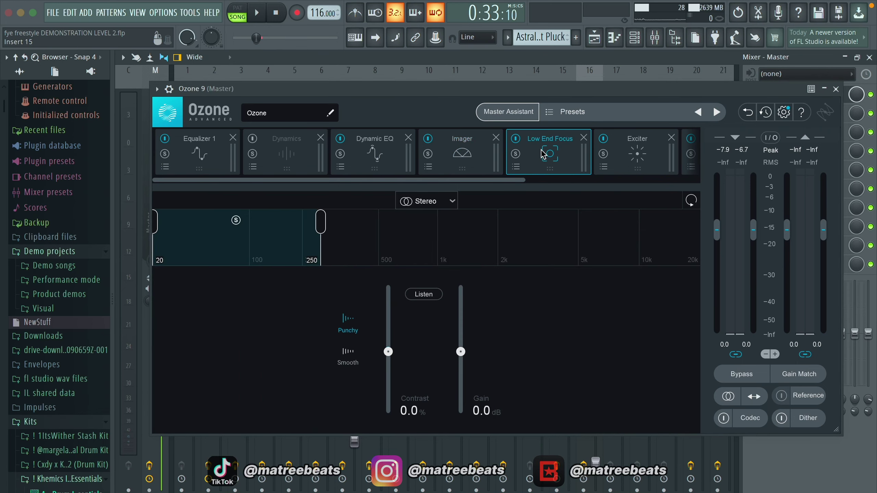
pyautogui.moveTo(324, 222); pyautogui.dragTo(284, 219)
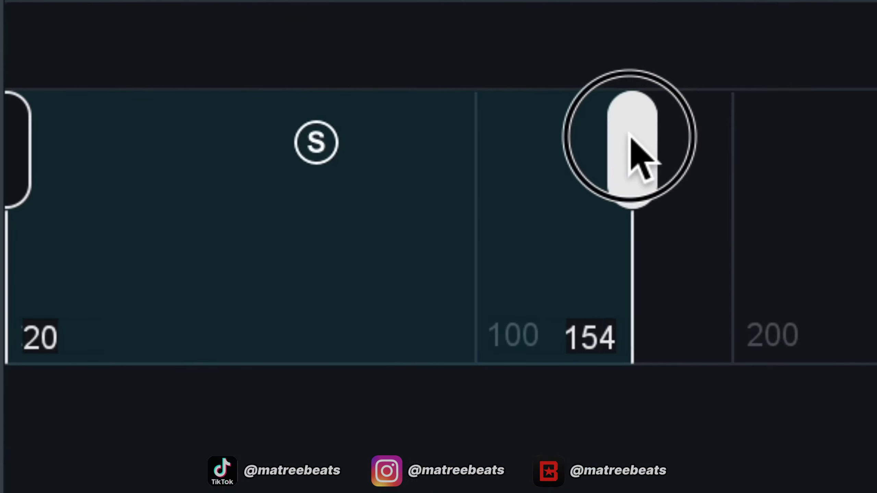
pyautogui.moveTo(638, 135)
pyautogui.mouseDown()
pyautogui.moveTo(717, 133)
pyautogui.moveTo(653, 131)
pyautogui.mouseUp()
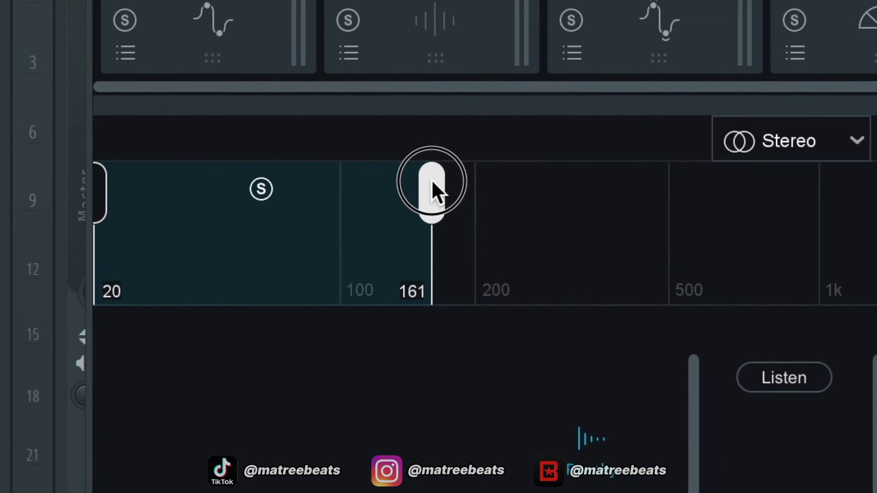
pyautogui.moveTo(436, 194); pyautogui.dragTo(434, 193)
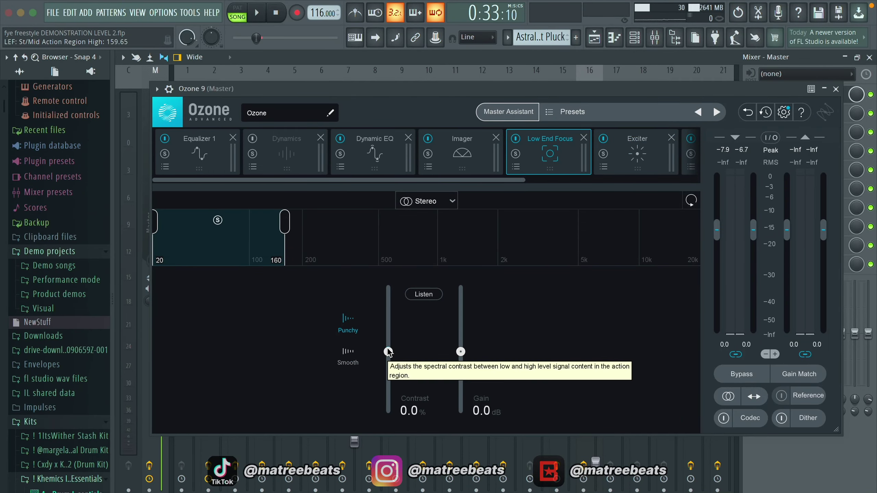
# Set Low End Focus Contrast to about 44-46% and Gain to about 0.8-1.0 dB
pyautogui.moveTo(388, 351); pyautogui.dragTo(389, 328)
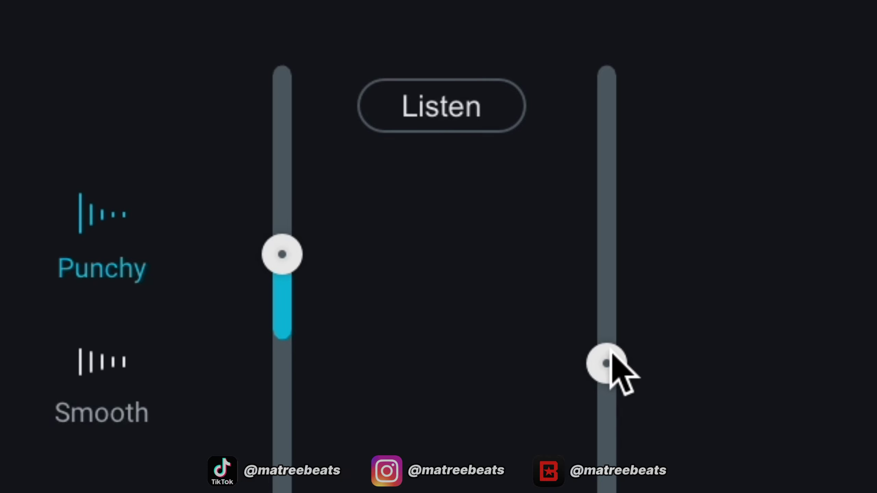
pyautogui.moveTo(462, 352); pyautogui.dragTo(463, 339)
pyautogui.moveTo(613, 300); pyautogui.dragTo(615, 297)
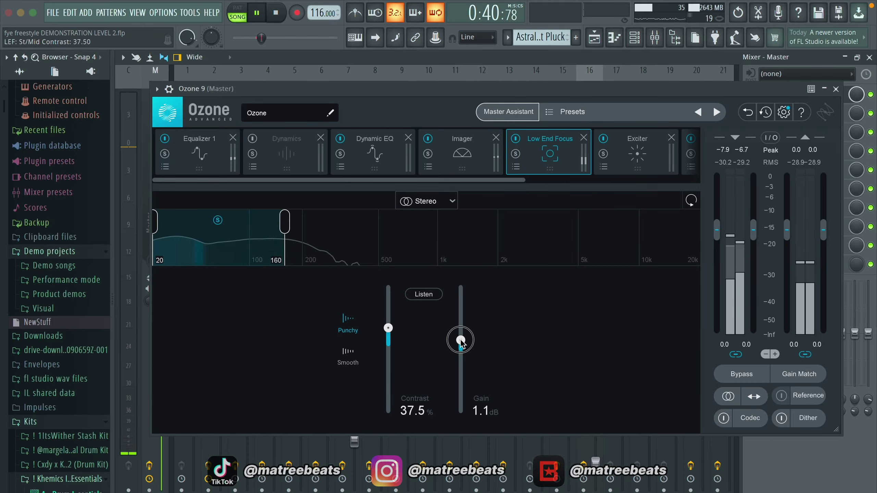
pyautogui.moveTo(614, 301)
pyautogui.mouseDown()
pyautogui.moveTo(610, 247)
pyautogui.moveTo(609, 305)
pyautogui.mouseUp()
pyautogui.moveTo(461, 339); pyautogui.dragTo(461, 340)
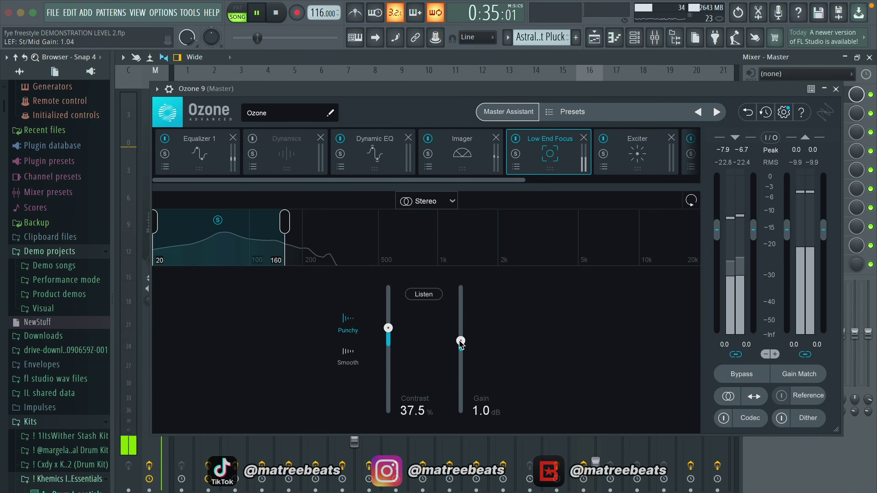
pyautogui.moveTo(388, 331); pyautogui.dragTo(388, 325)
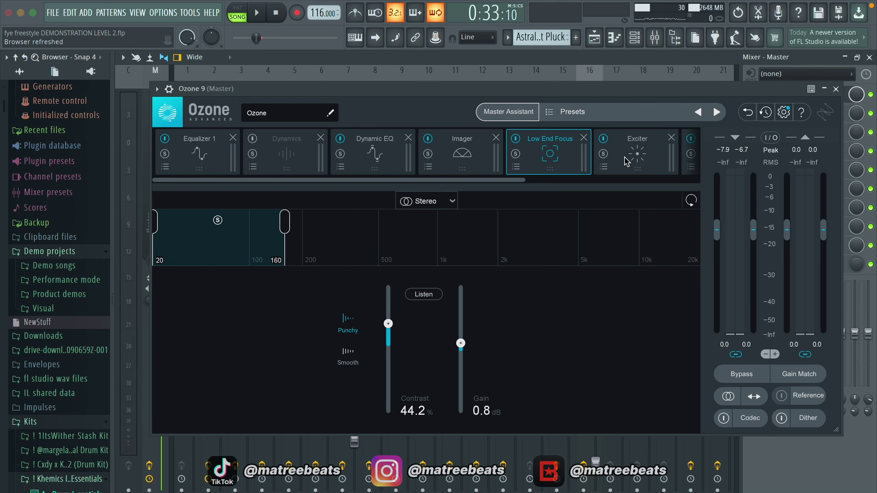
# Add an Exciter band split and place it at about 9.6 kHz
pyautogui.click(626, 161)
pyautogui.click(645, 219)
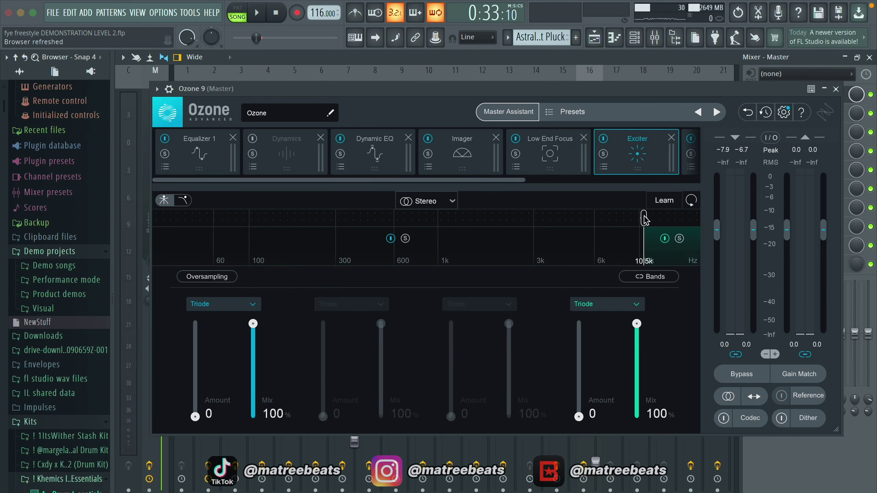
pyautogui.moveTo(645, 219); pyautogui.dragTo(637, 218)
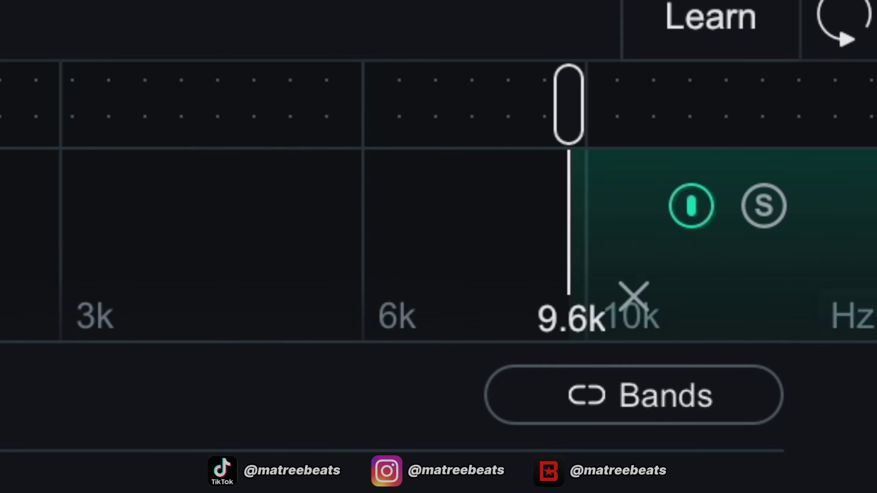
# Give the Exciter top band Tape saturation, Amount about 5.8, Mix near 62%
pyautogui.click(542, 57)
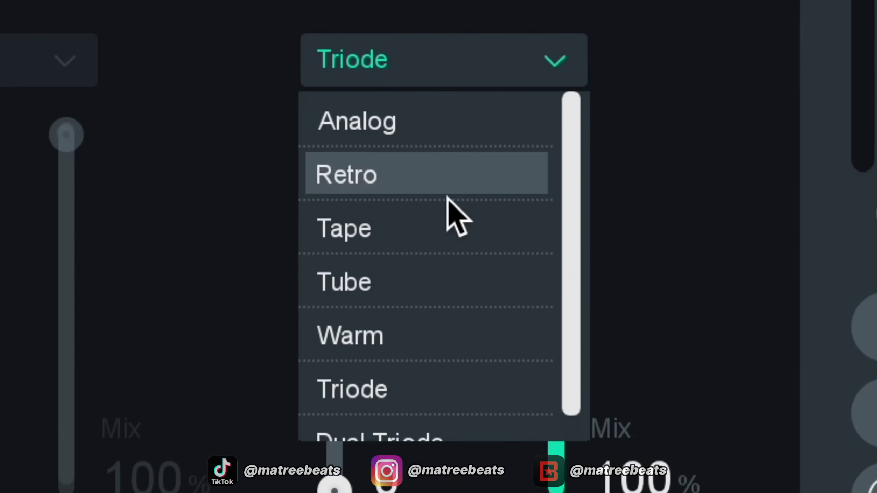
pyautogui.scroll(-1, 447, 208)
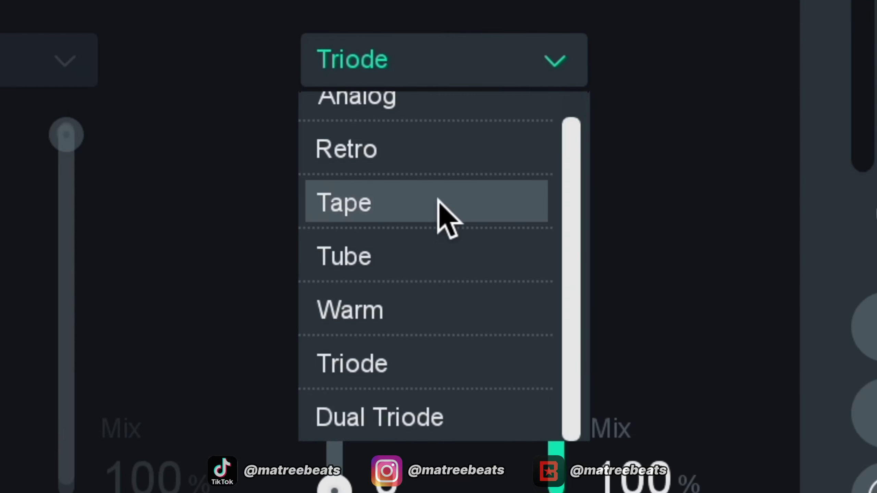
pyautogui.click(439, 202)
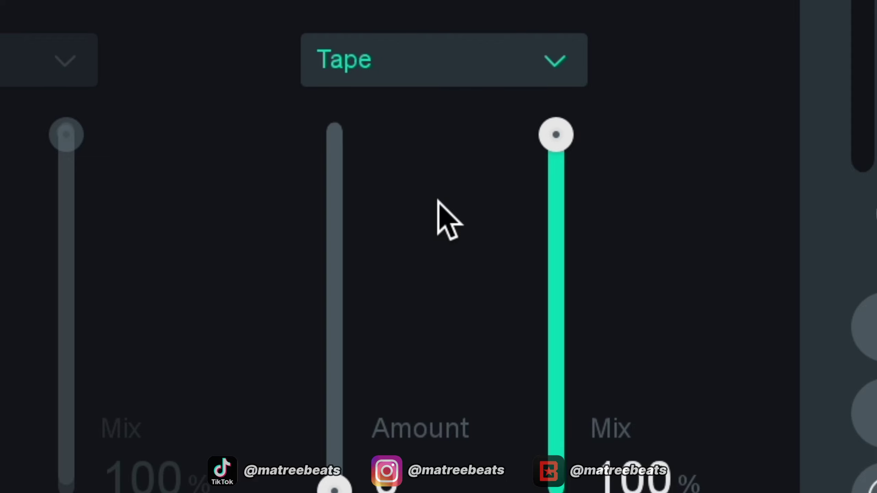
pyautogui.moveTo(334, 487); pyautogui.dragTo(337, 376)
pyautogui.moveTo(556, 135); pyautogui.dragTo(551, 244)
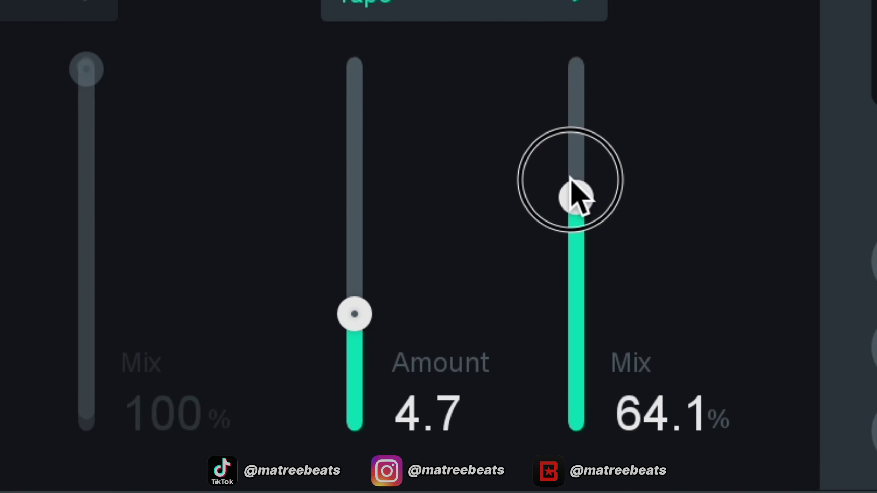
pyautogui.moveTo(570, 176); pyautogui.dragTo(578, 202)
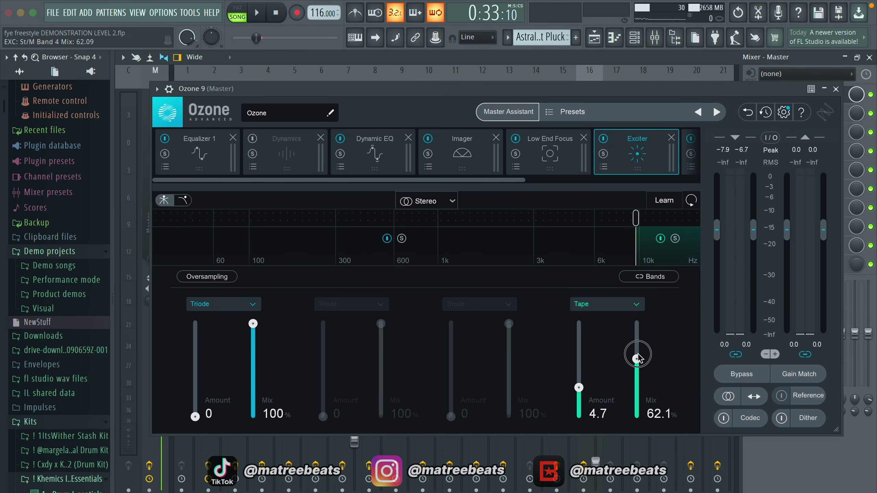
pyautogui.moveTo(579, 388)
pyautogui.mouseDown()
pyautogui.moveTo(638, 370)
pyautogui.moveTo(579, 393)
pyautogui.moveTo(578, 404)
pyautogui.mouseUp()
# Lower Exciter top band to 3.4 amount, 51.6% mix; Vintage Tape emphasis to 1.1 low, 1.6 high
pyautogui.press('space')
pyautogui.moveTo(637, 363); pyautogui.dragTo(642, 388)
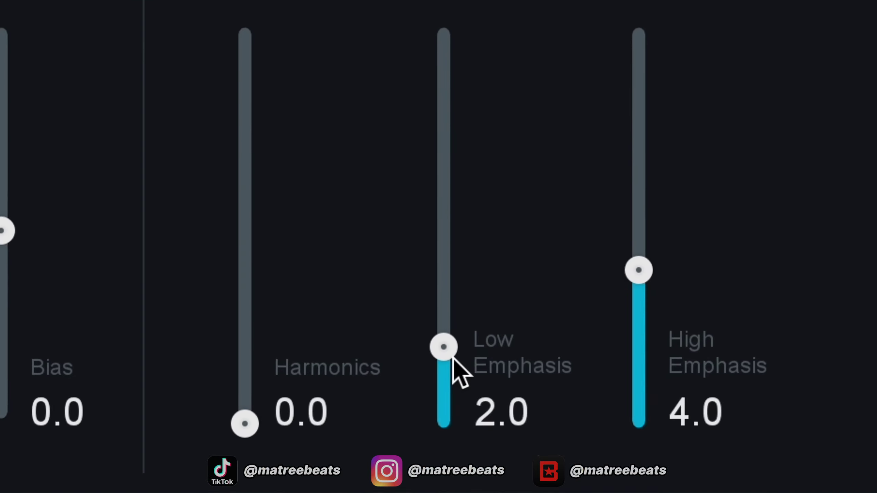
pyautogui.moveTo(553, 388); pyautogui.dragTo(553, 401)
pyautogui.moveTo(626, 277); pyautogui.dragTo(646, 343)
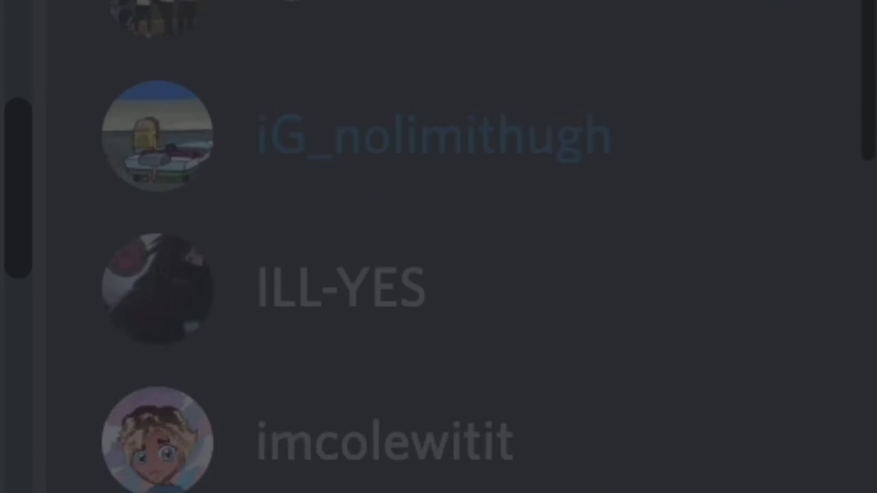
pyautogui.scroll(-3, 448, 242)
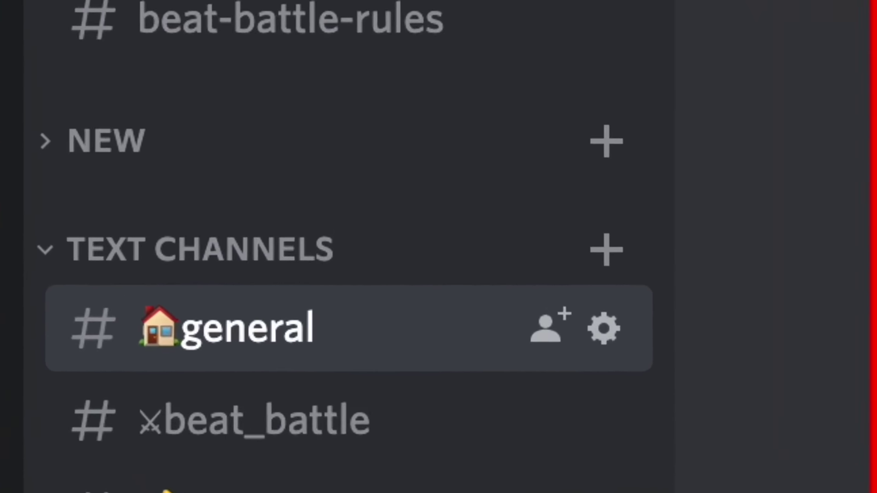